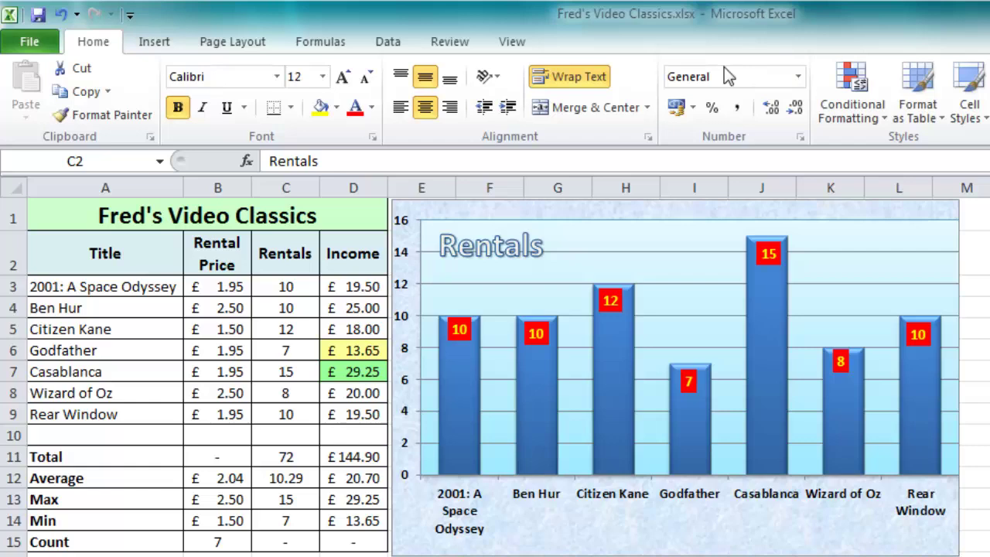
Browse the Page Layout, Formulas, Data and View ribbons, then show Fred's Video Classics' Info page
click(229, 44)
click(317, 45)
click(386, 43)
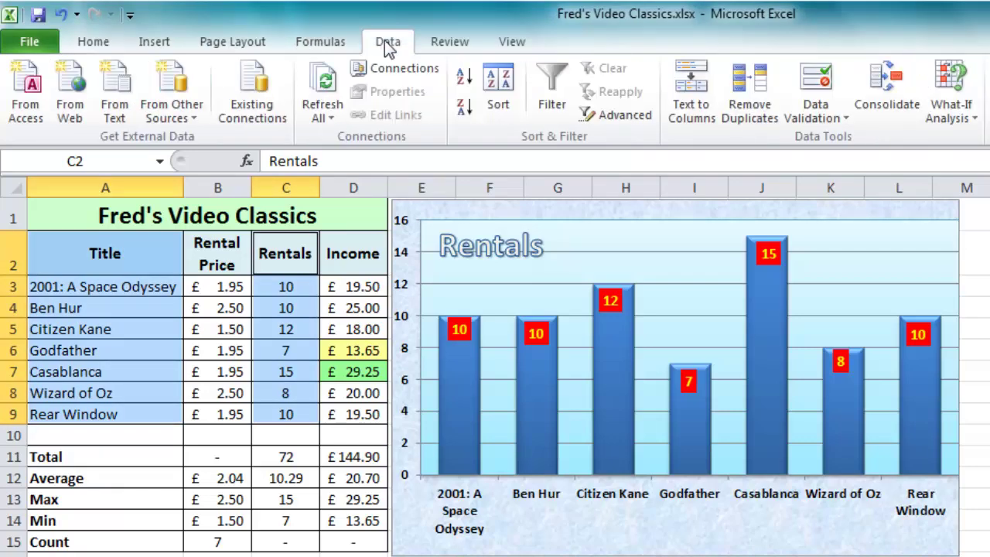
click(512, 42)
click(91, 45)
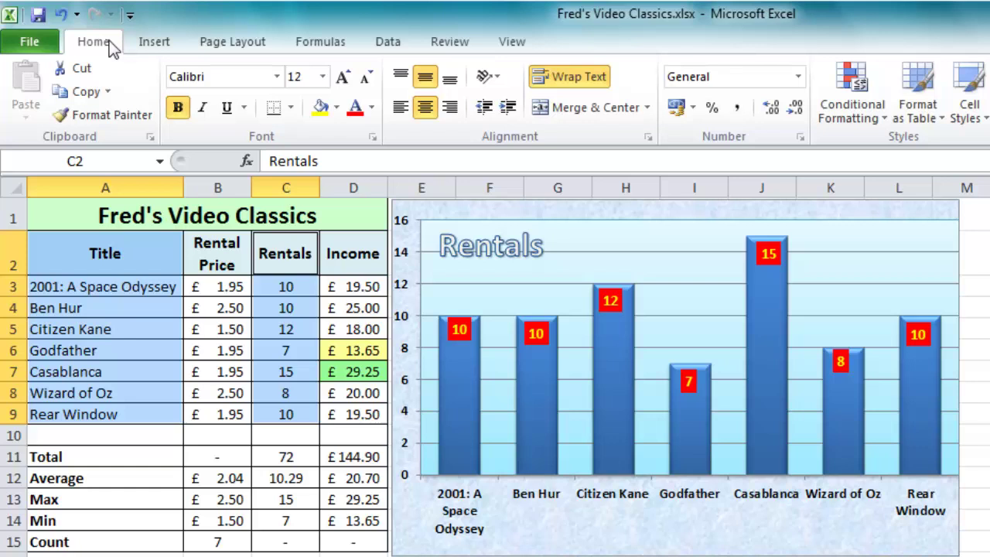
click(30, 42)
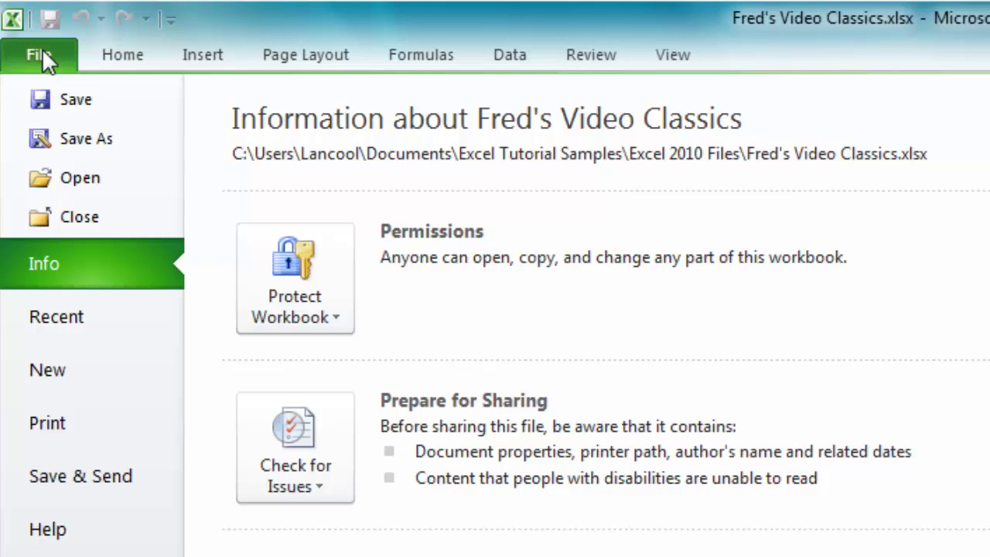
Close Backstage view via the Home tab, back to the Fred's Video Classics worksheet
click(109, 61)
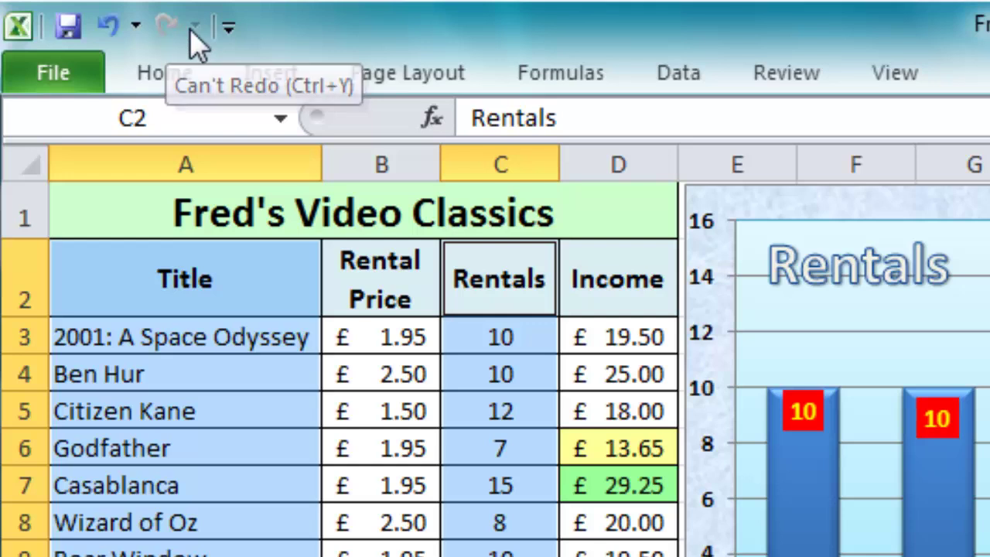
Tick New, Open and Print Preview and Print in the Customize Quick Access Toolbar dropdown
click(229, 31)
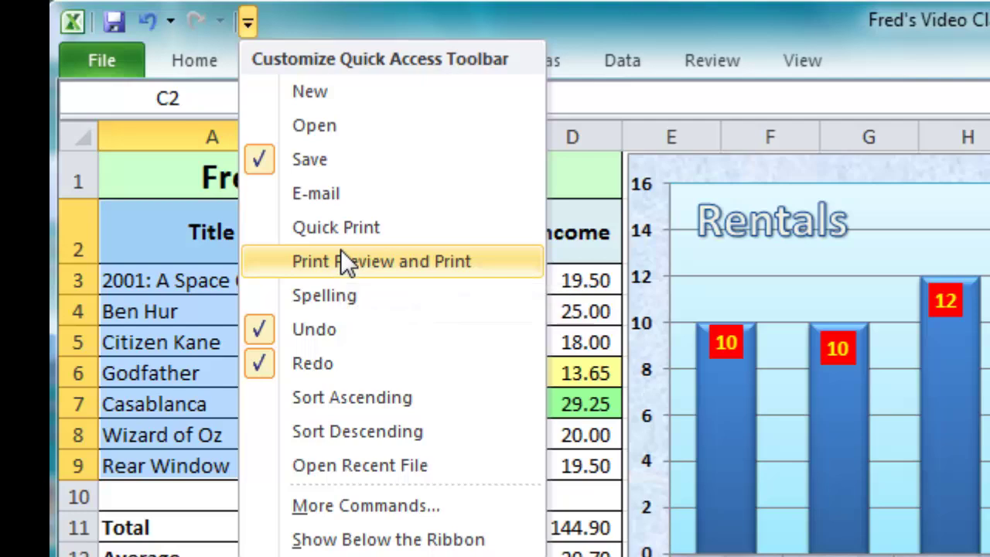
click(366, 97)
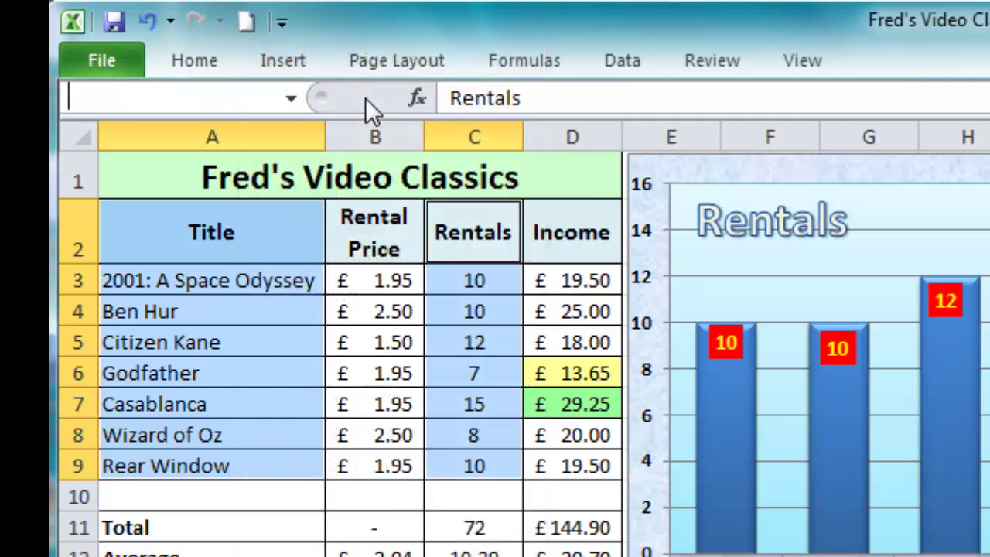
click(280, 26)
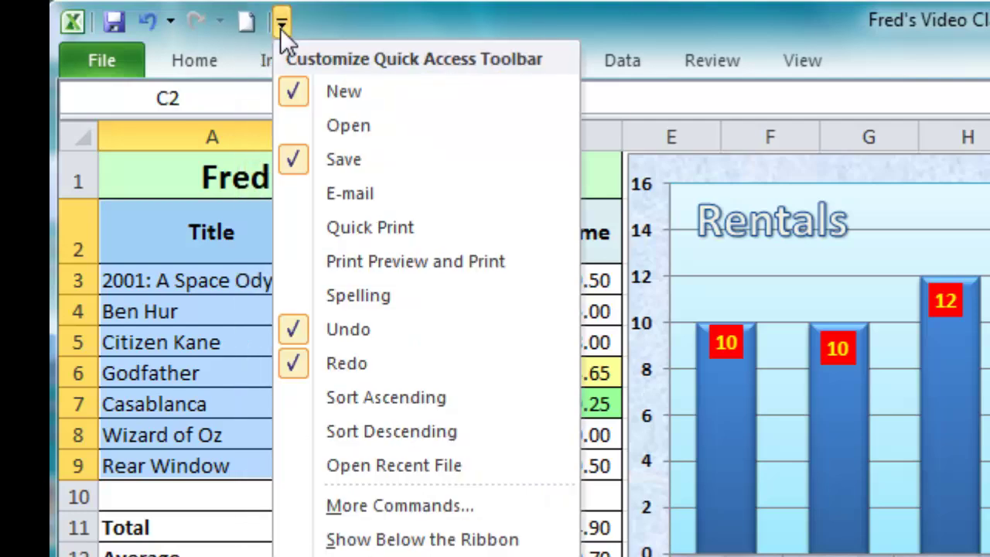
click(360, 123)
click(318, 25)
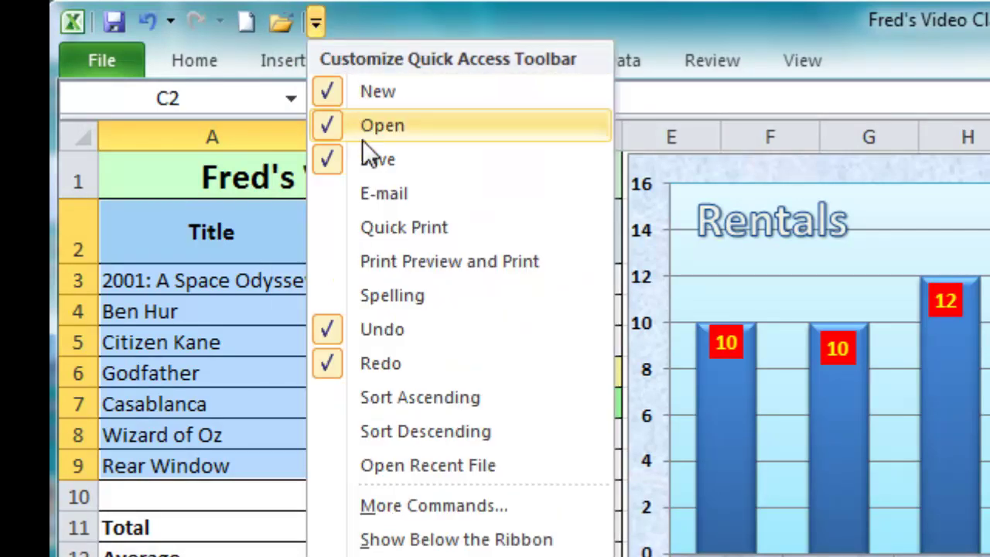
click(445, 261)
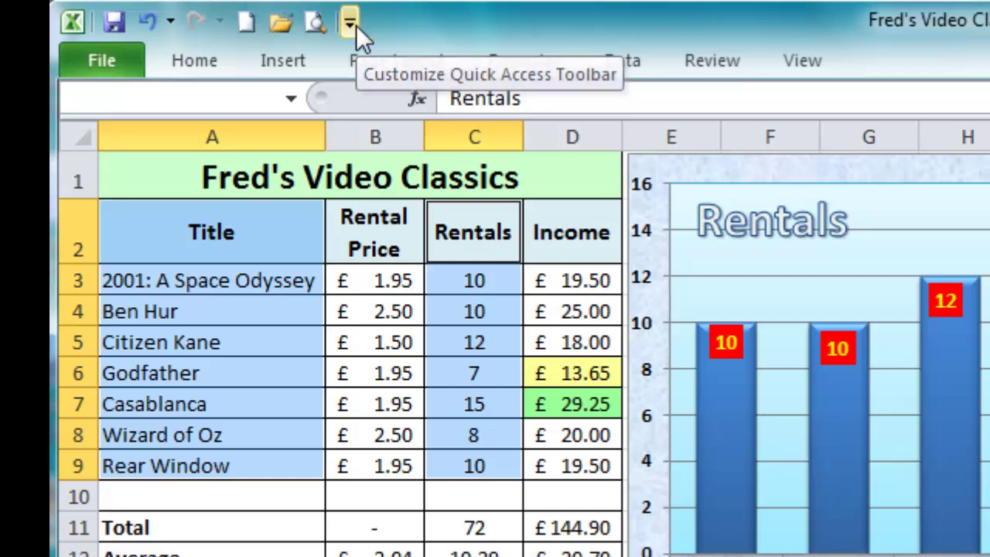
click(352, 26)
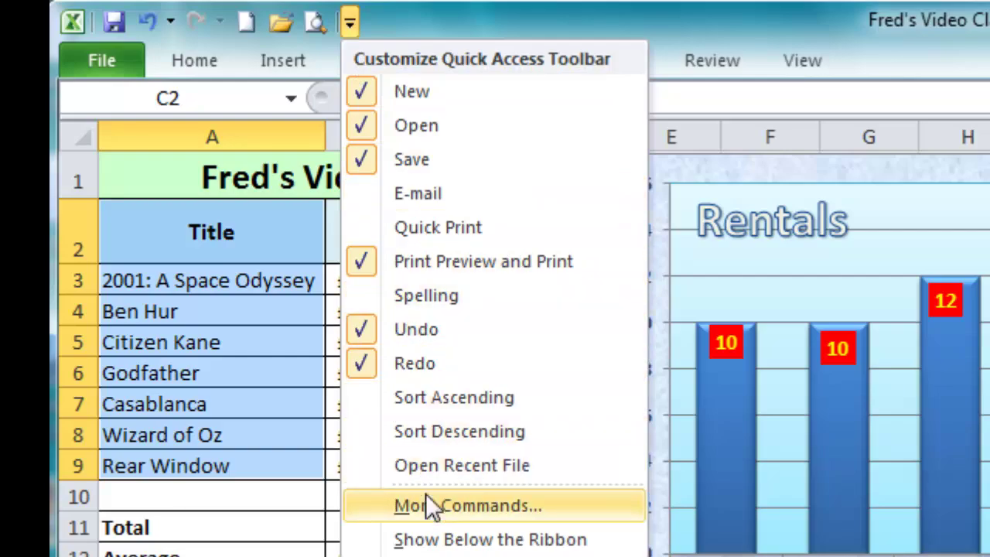
In More Commands, move New to the top of the Quick Access Toolbar list
click(431, 518)
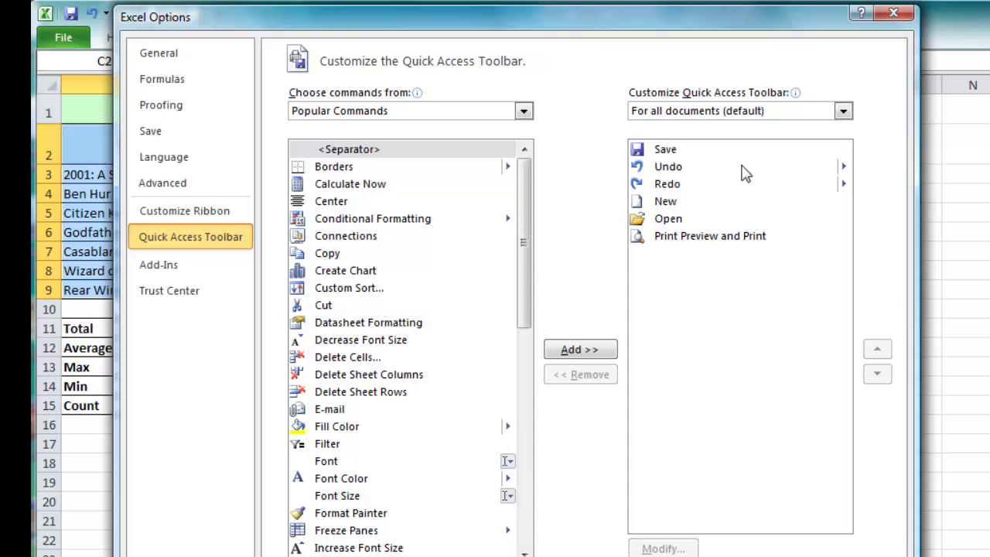
click(659, 203)
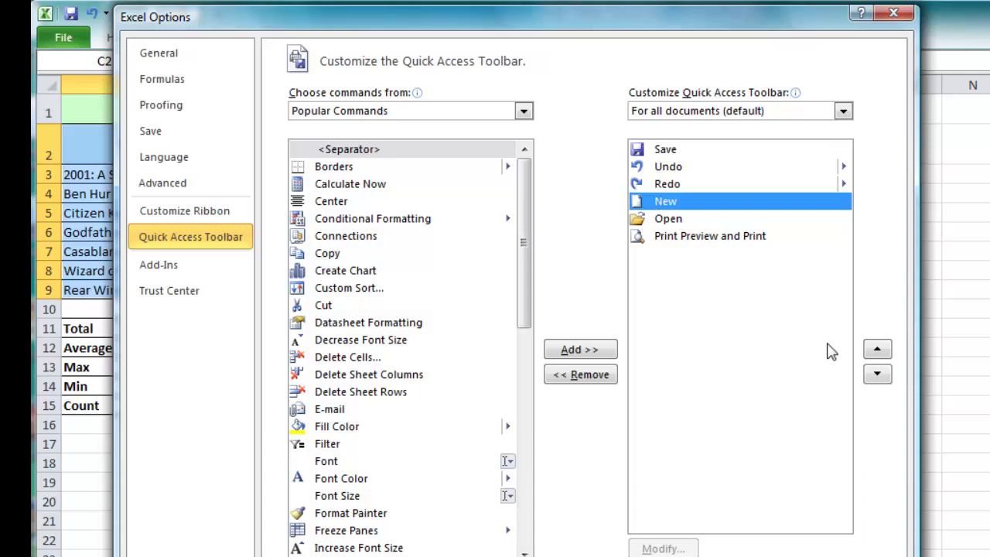
click(877, 351)
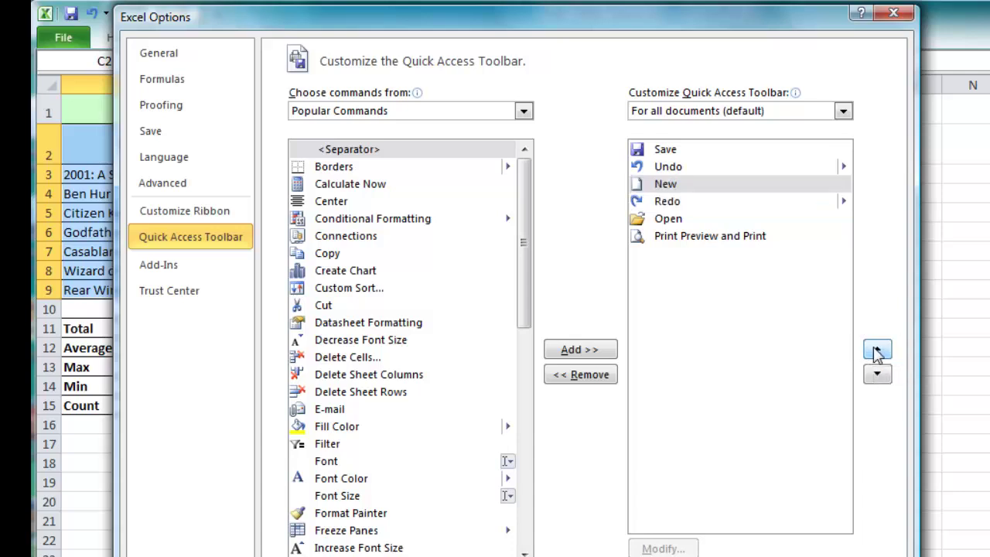
click(877, 352)
click(877, 352)
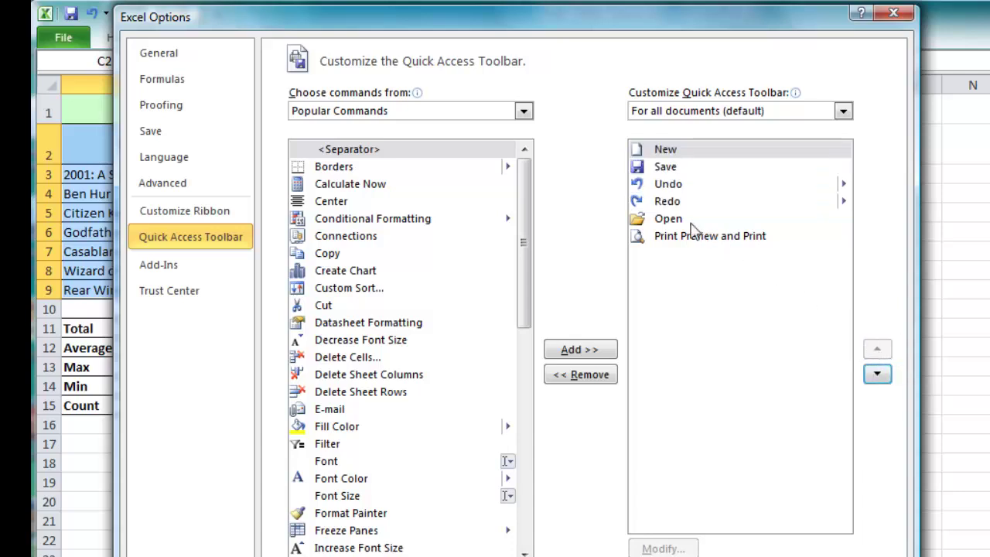
Move Open and then Print Preview and Print up, ahead of Save, Undo and Redo
click(667, 218)
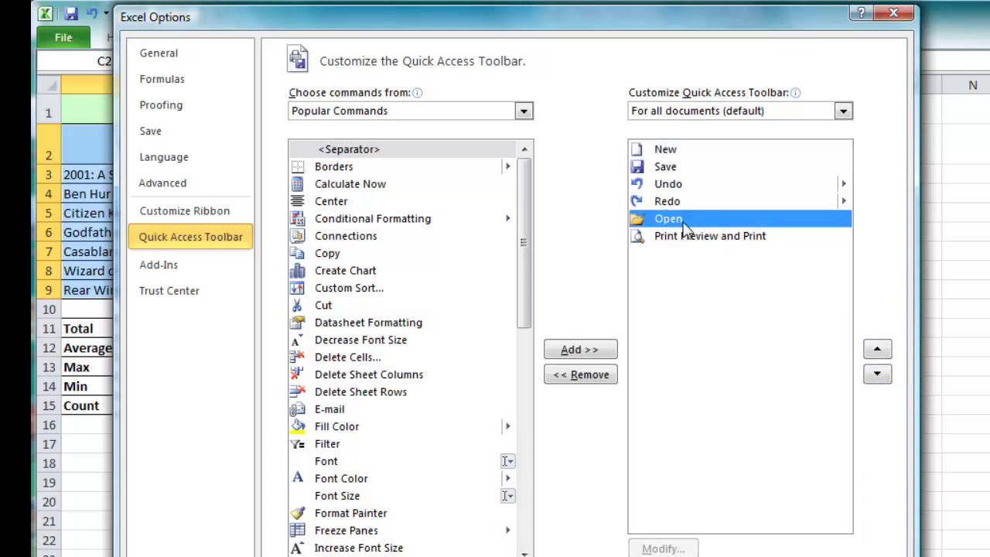
click(884, 353)
click(884, 353)
click(884, 353)
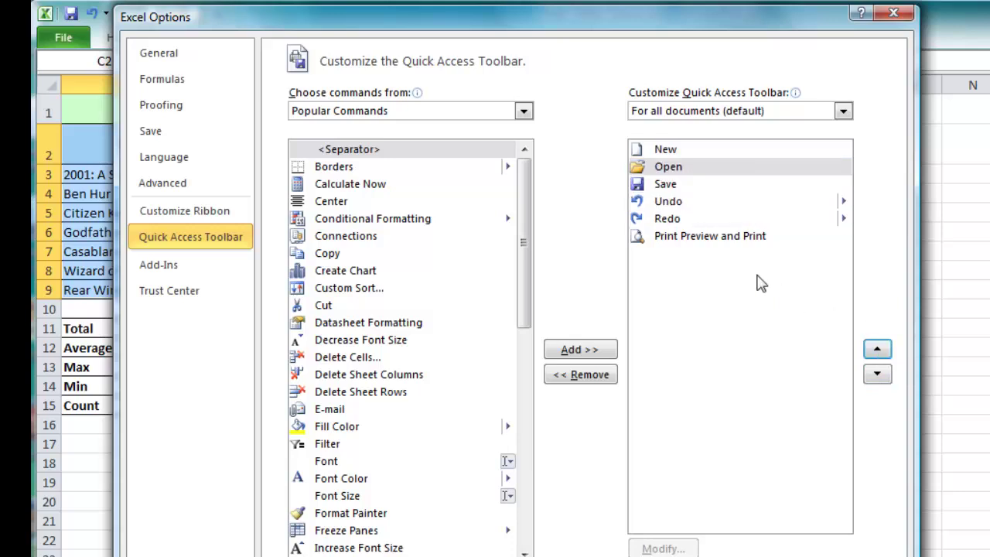
click(668, 234)
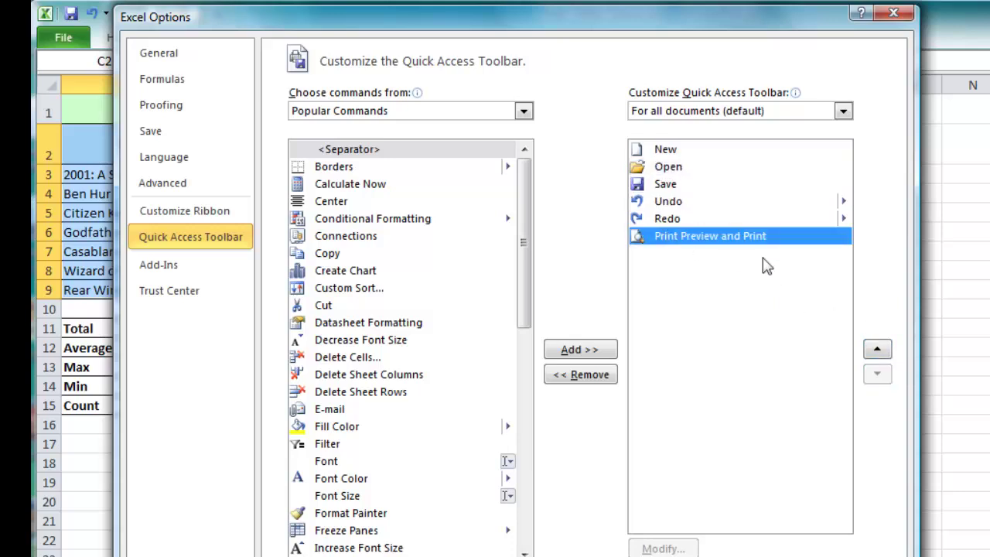
click(876, 349)
click(876, 349)
click(876, 349)
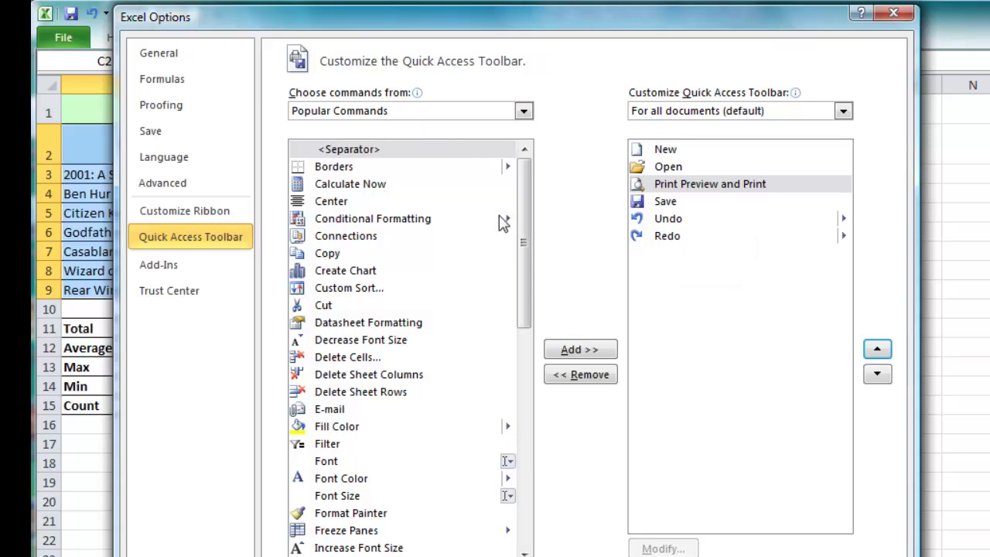
Add Paste Special from Popular Commands to the Quick Access Toolbar list
drag(523, 215, 526, 459)
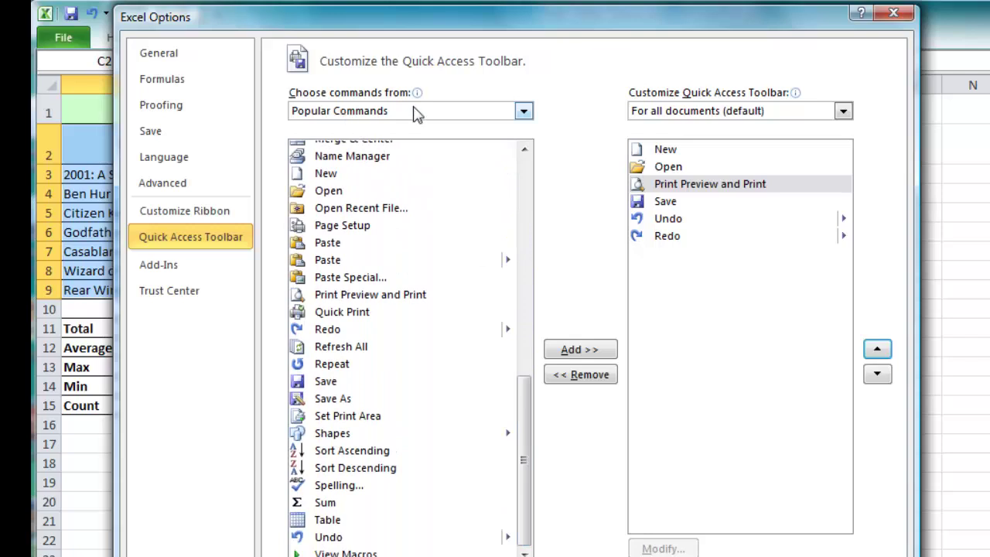
click(523, 113)
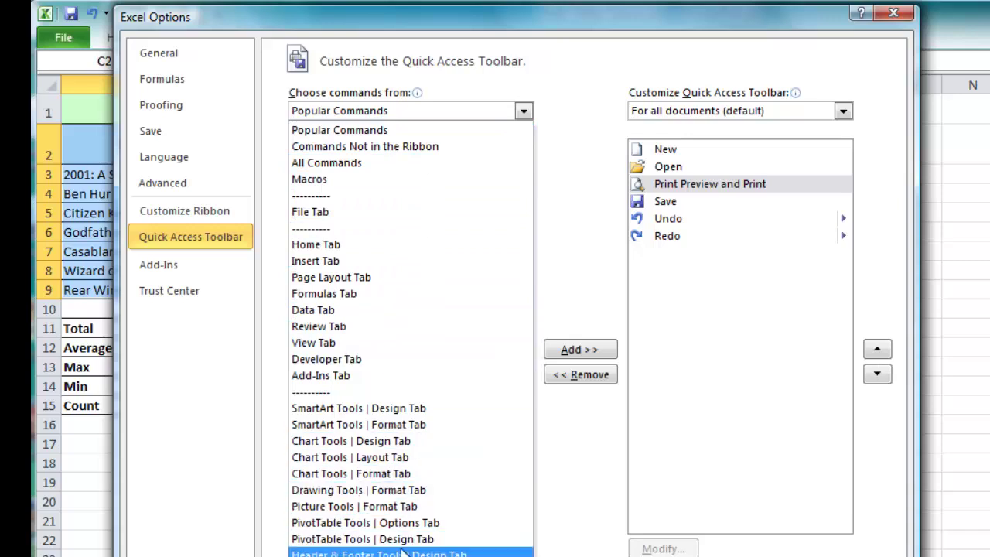
click(524, 112)
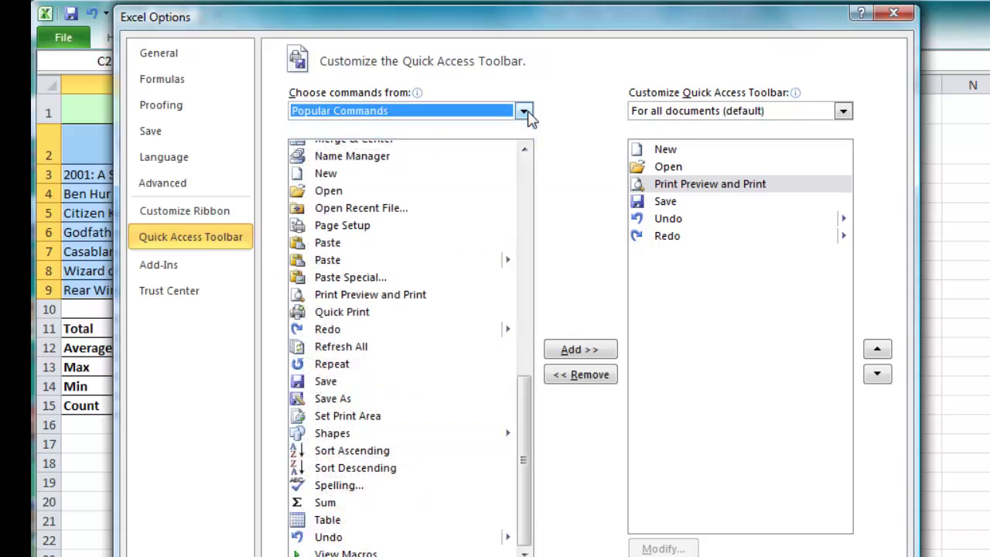
drag(522, 408, 524, 347)
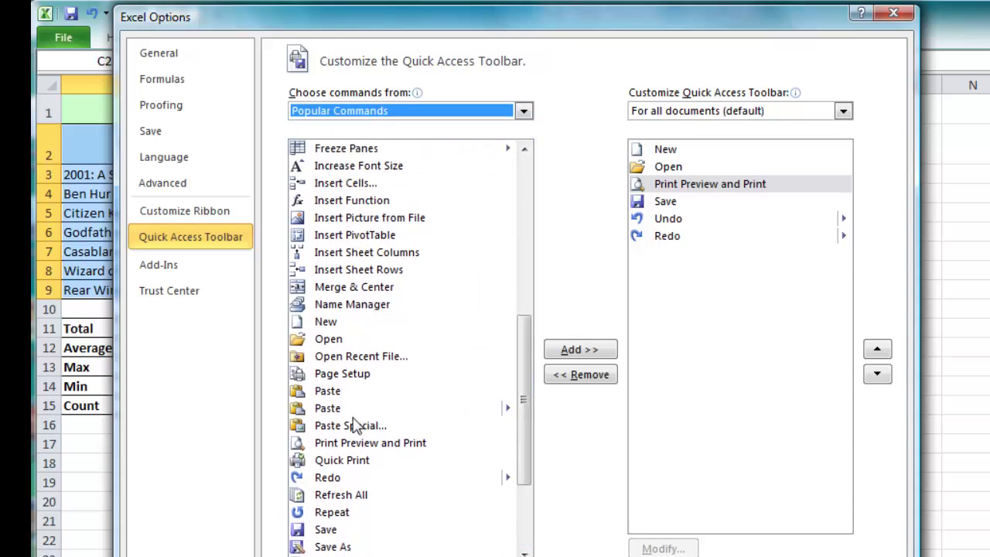
click(326, 427)
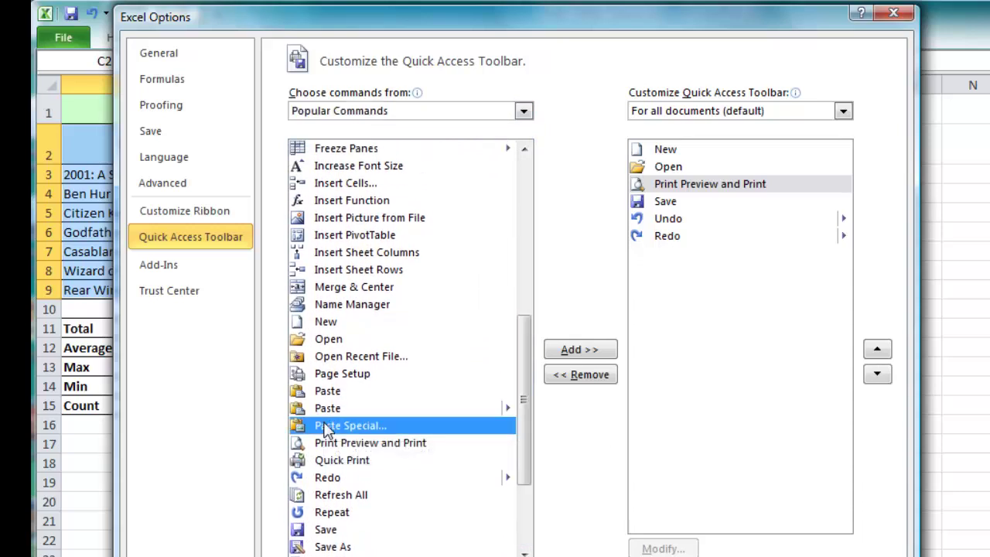
click(576, 351)
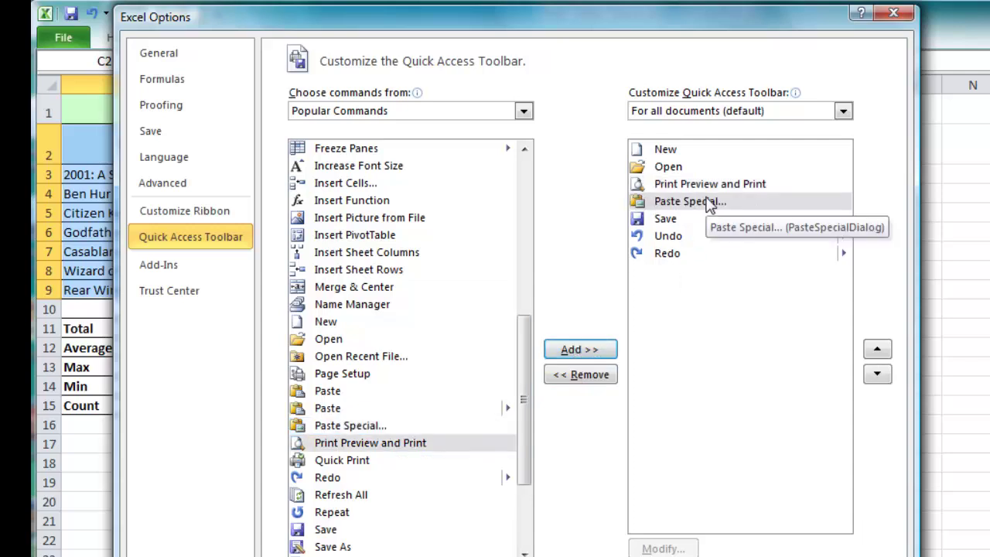
Move Paste Special down to the bottom of the list, after Redo
click(707, 203)
click(876, 349)
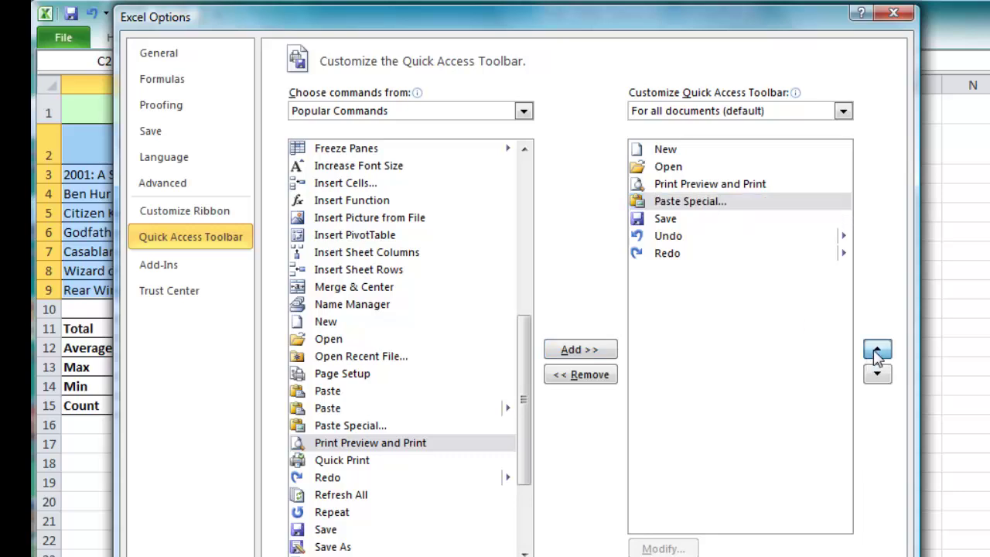
click(878, 372)
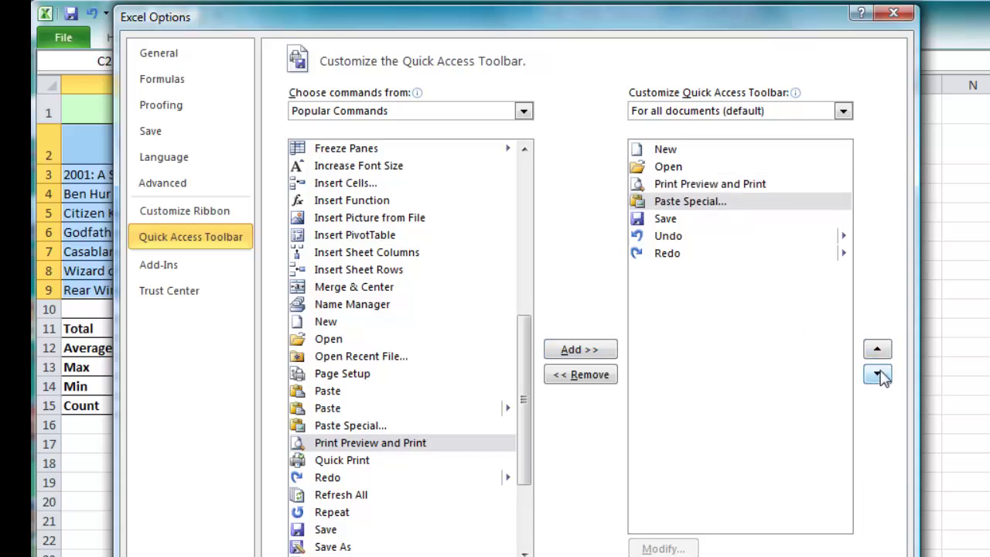
click(881, 356)
click(877, 376)
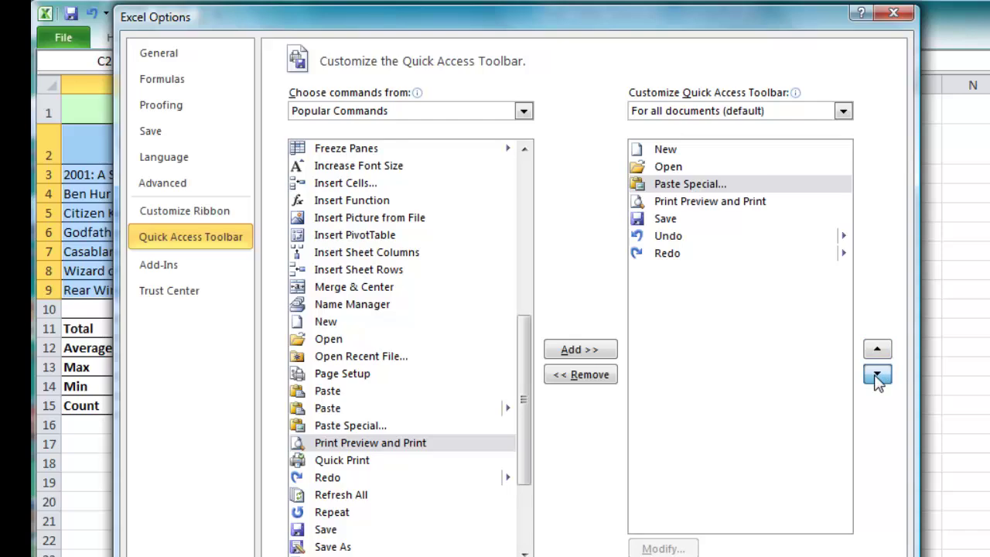
click(877, 376)
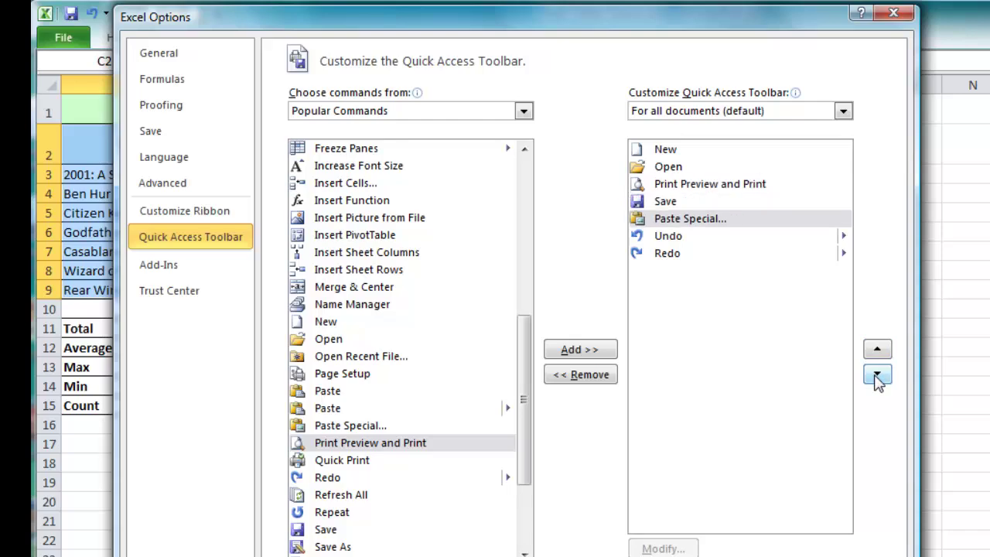
click(877, 376)
click(877, 376)
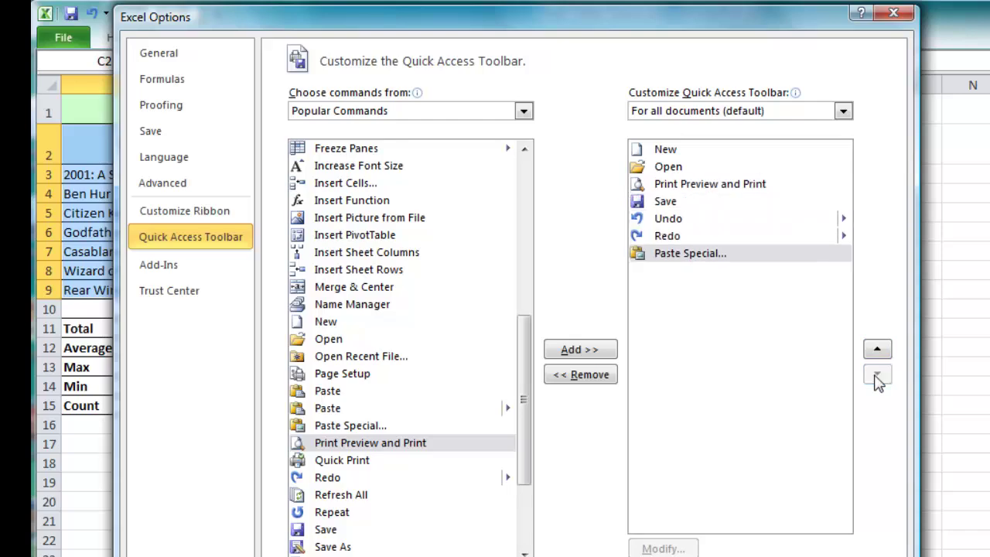
Apply the toolbar changes, then show the Quick Access Toolbar below the ribbon and back above it
key(Return)
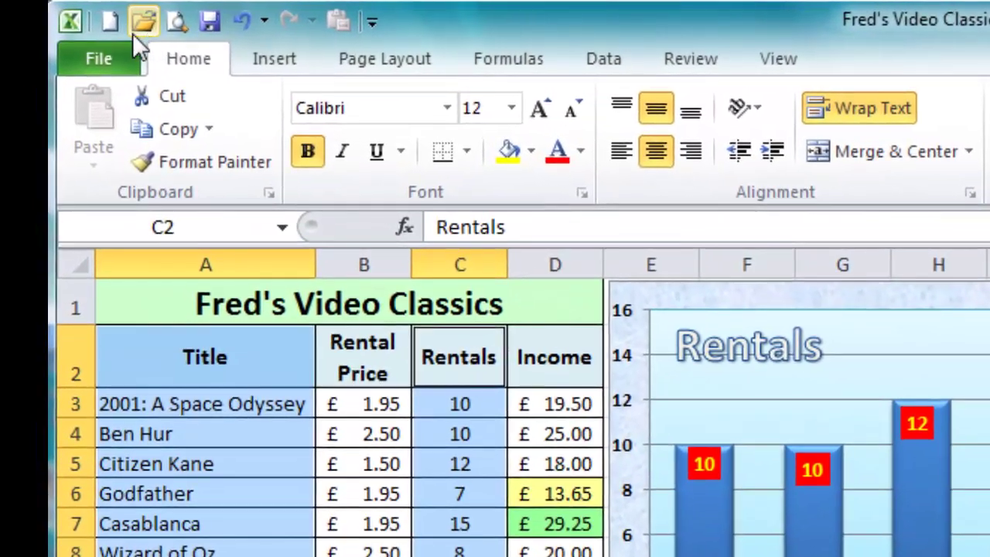
click(372, 23)
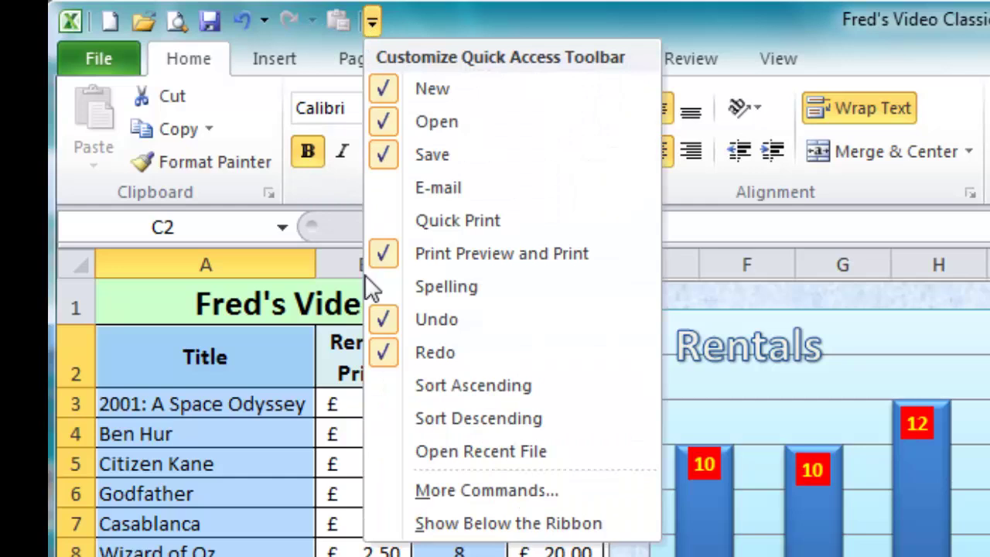
click(584, 523)
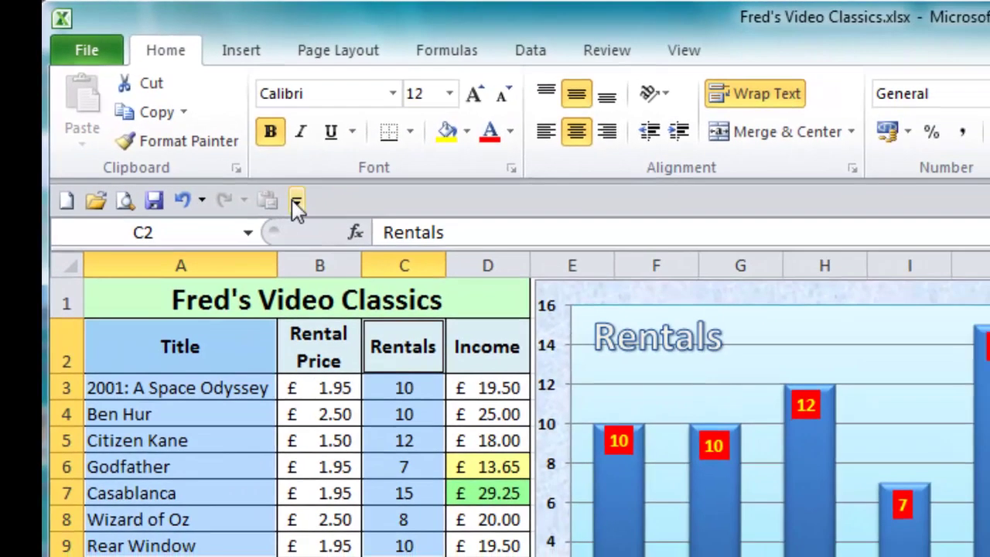
click(296, 203)
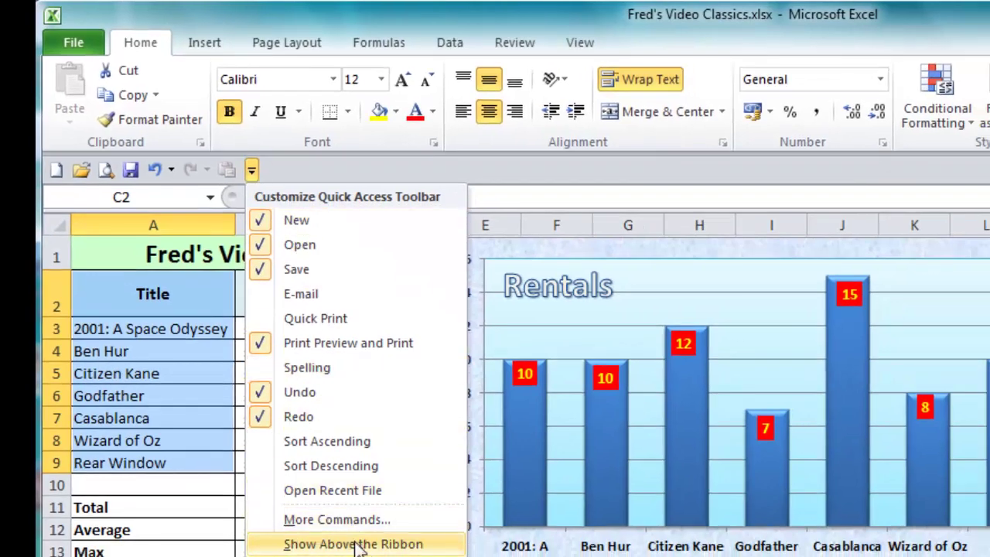
click(356, 544)
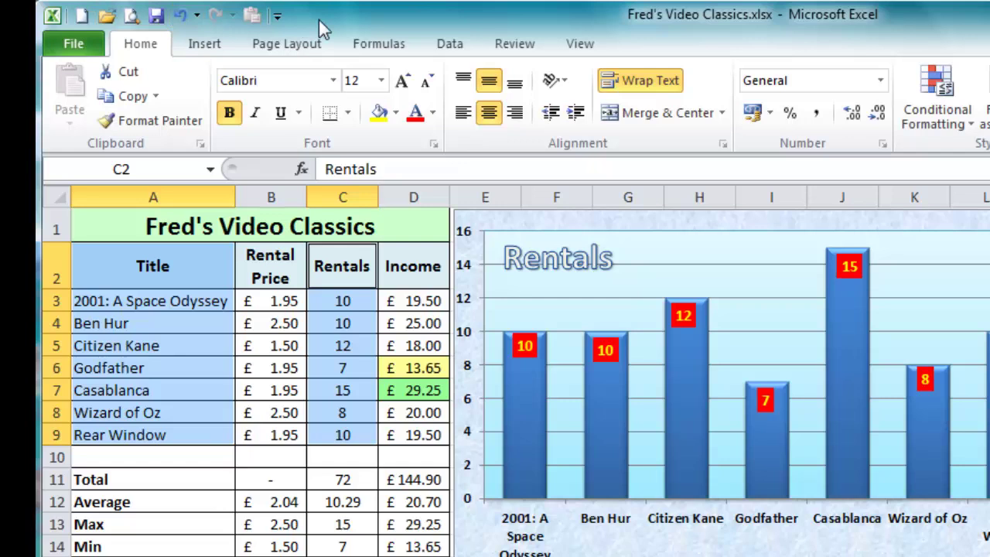
In More Commands, choose Reset only Quick Access Toolbar and confirm with Yes
click(280, 17)
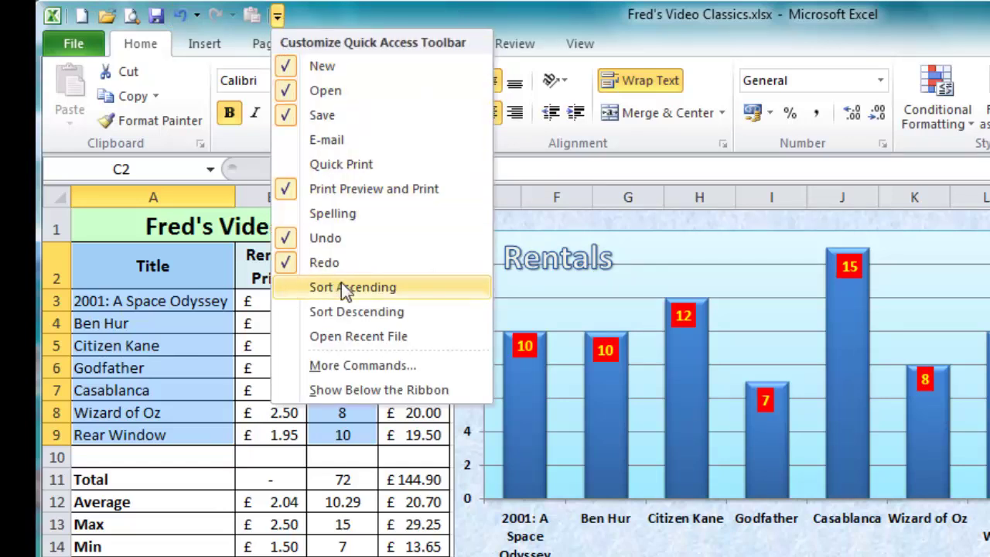
click(364, 364)
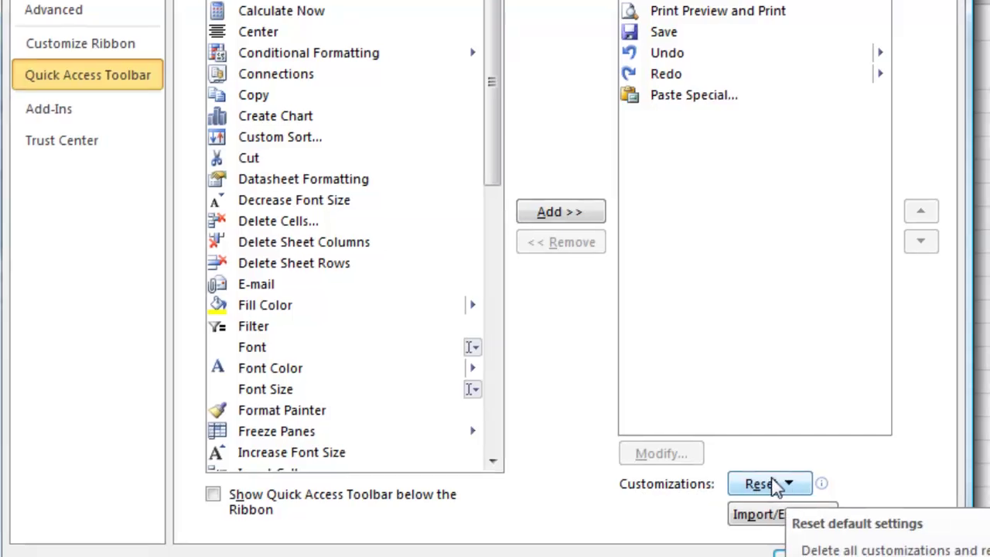
click(791, 485)
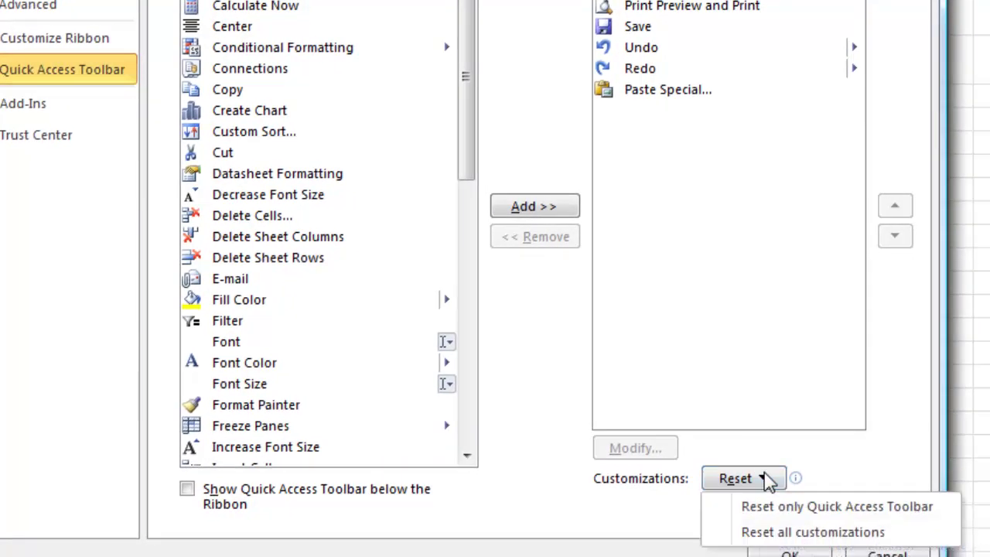
click(824, 508)
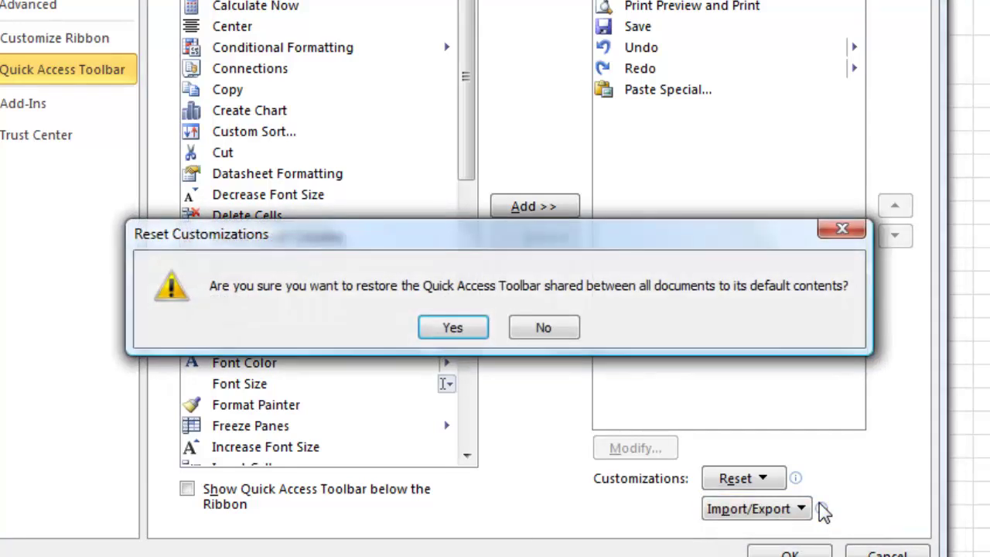
click(453, 327)
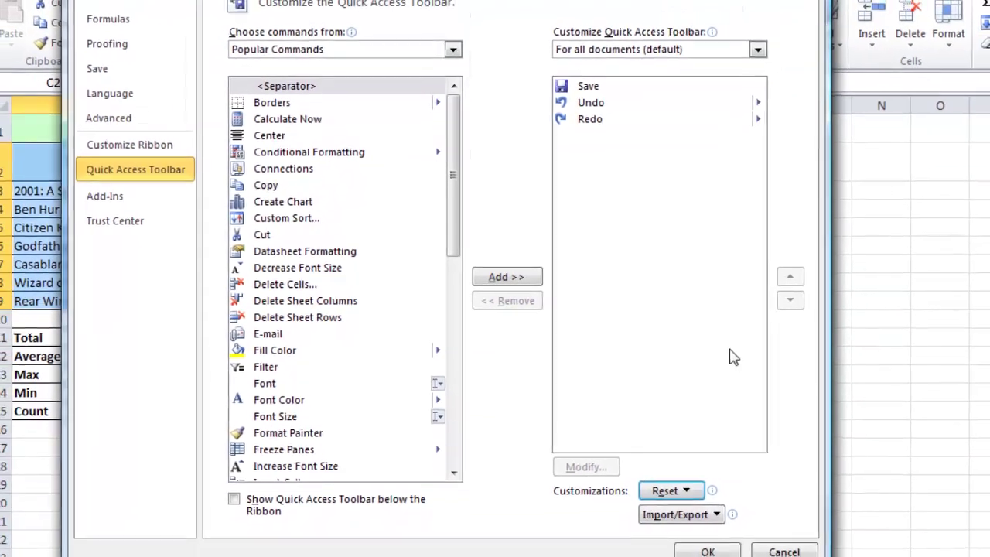
Close Excel Options with OK, leaving only Save, Undo and Redo on the toolbar
click(695, 543)
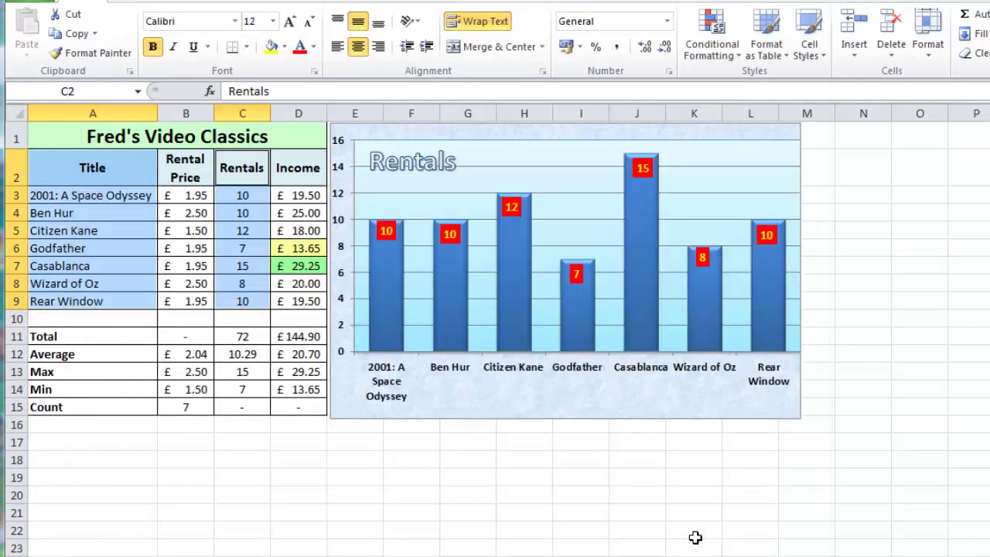